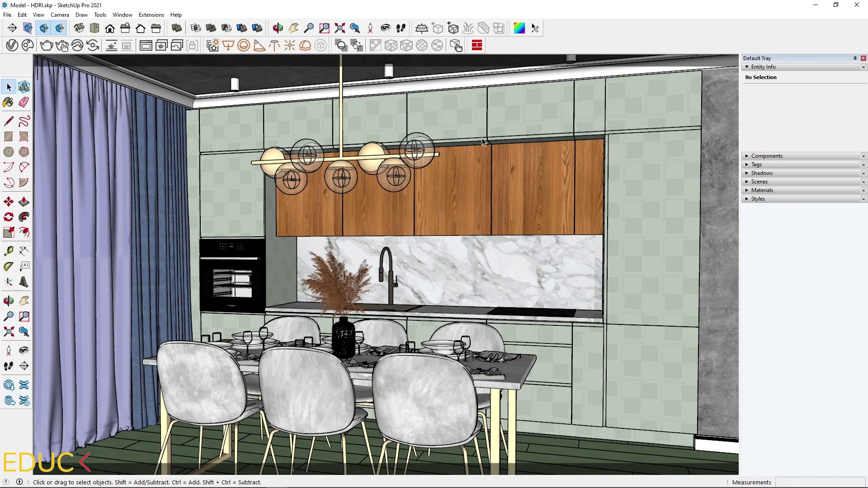
# Place a V-Ray dome light on the kitchen floor beside the dining table.
pyautogui.click(303, 47)
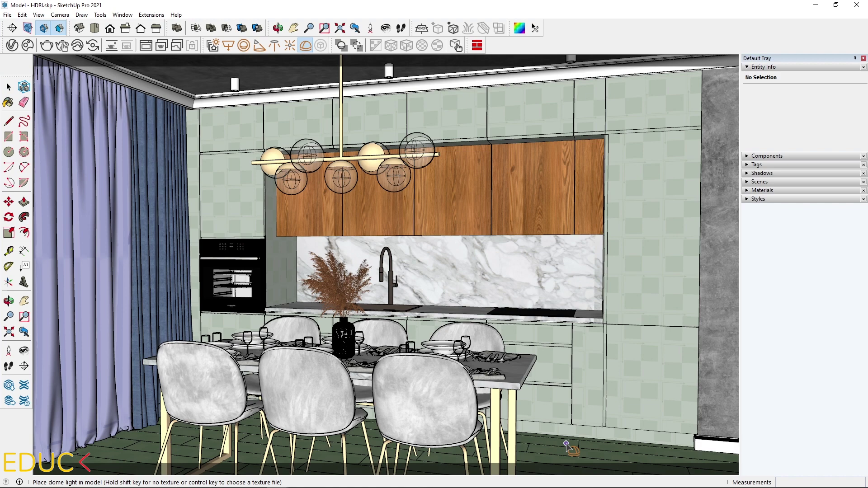
pyautogui.click(567, 446)
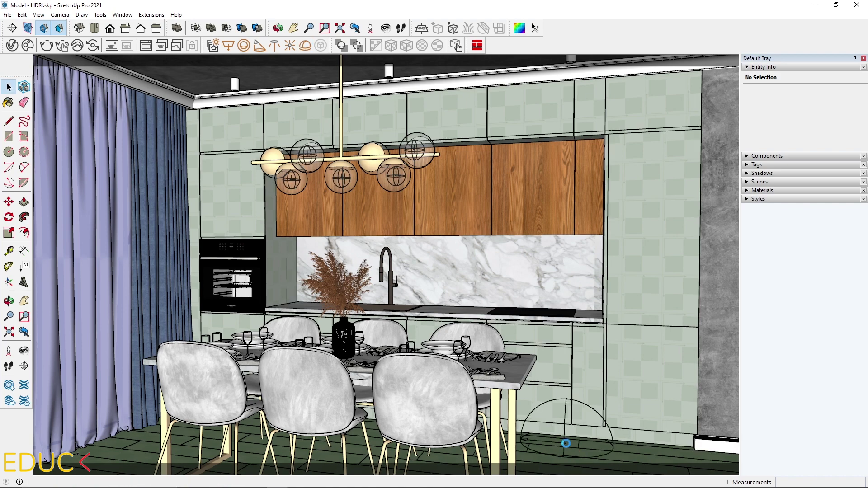
# Set the dome light's intensity to 70 and its shape to Sphere in the V-Ray Asset Editor.
pyautogui.click(12, 45)
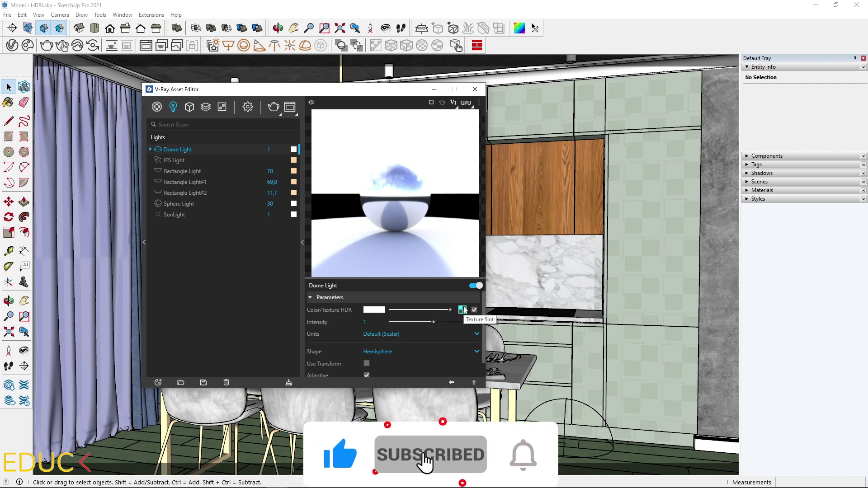
pyautogui.doubleClick(374, 322)
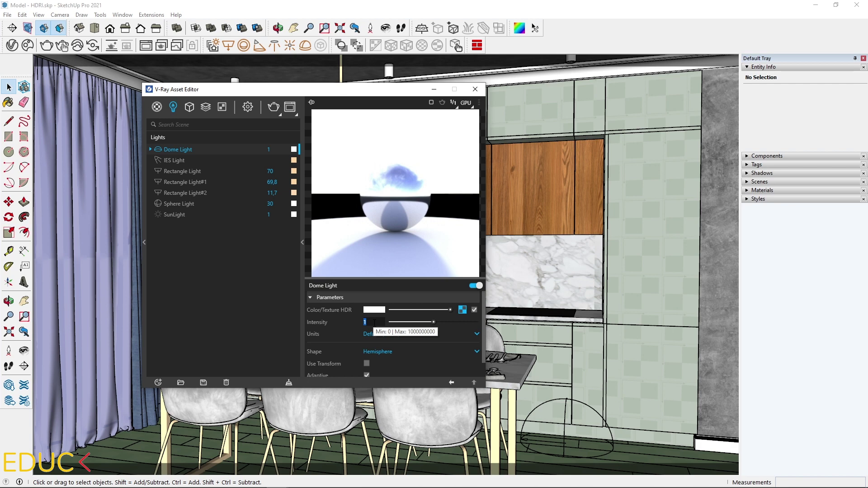
pyautogui.write('70')
pyautogui.click(390, 352)
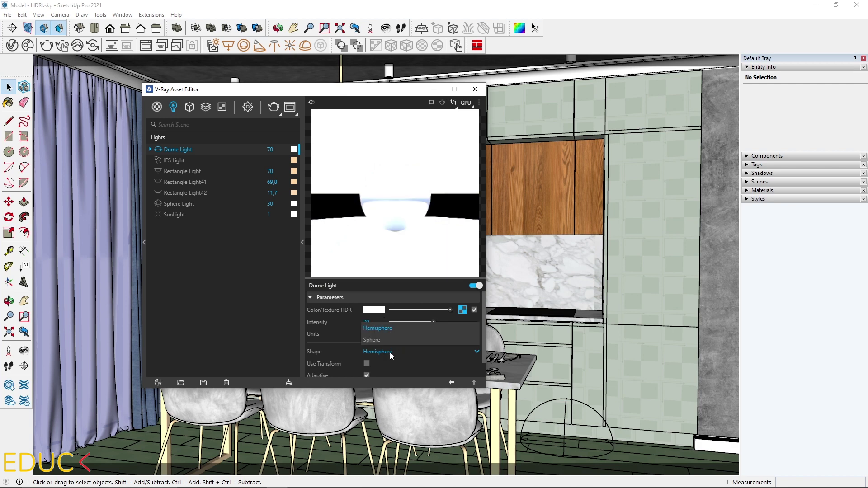
pyautogui.click(389, 339)
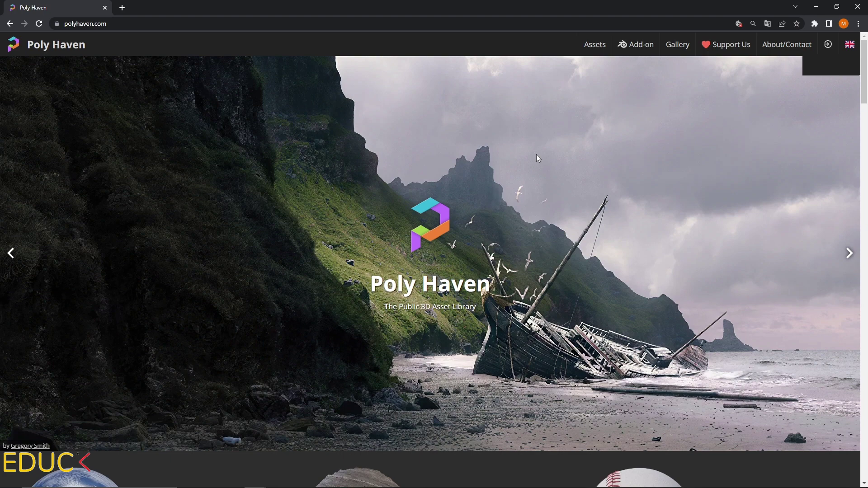
# Switch to the Poly Haven website, open the Cannon HDRI and check its download resolution and file format options.
pyautogui.scroll(-4, 538, 157)
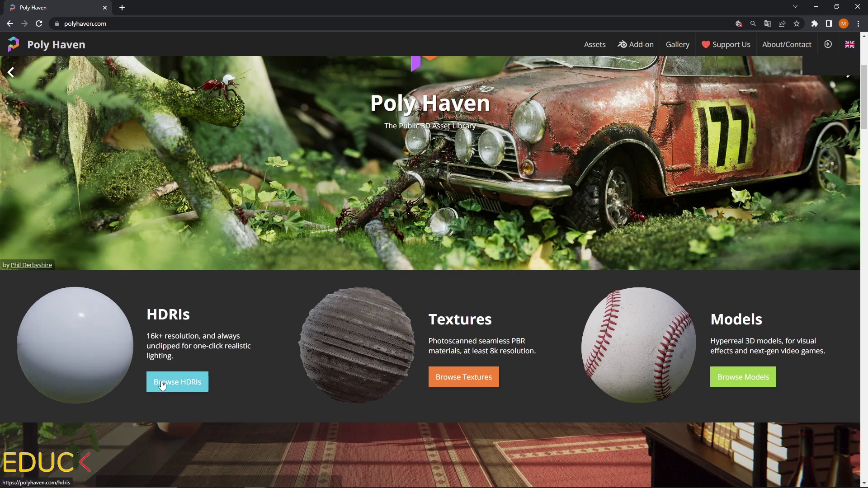
pyautogui.click(163, 385)
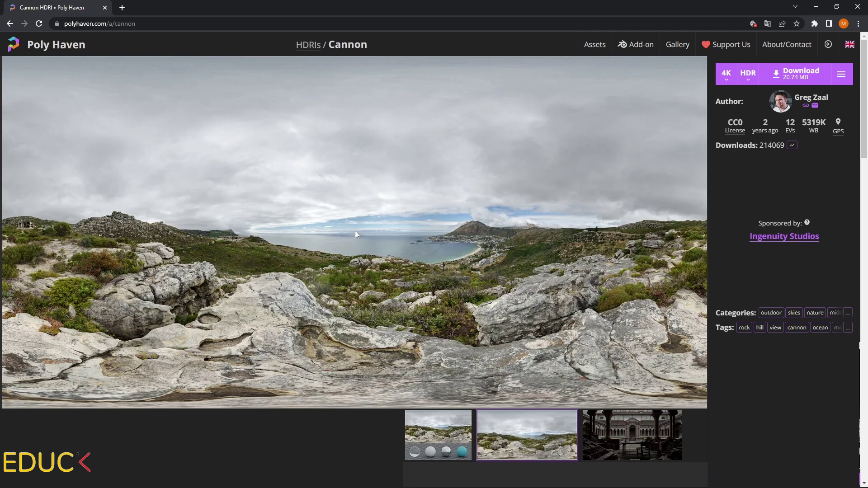
pyautogui.click(728, 82)
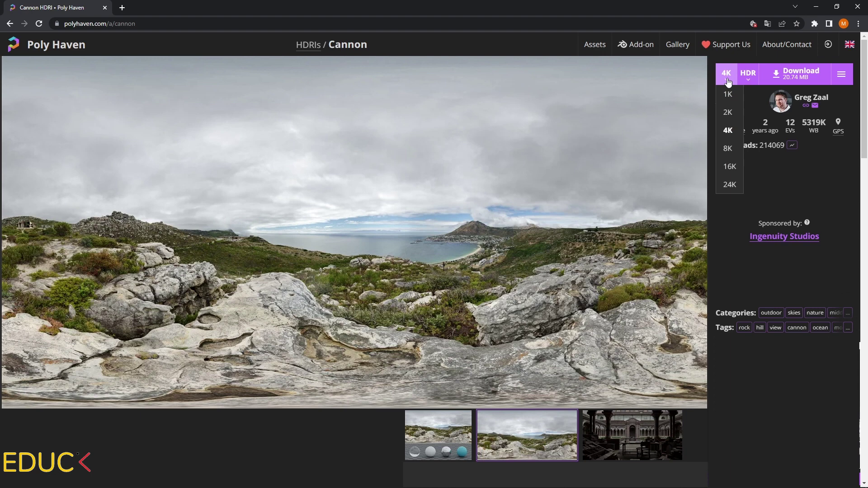
pyautogui.click(728, 81)
pyautogui.click(748, 82)
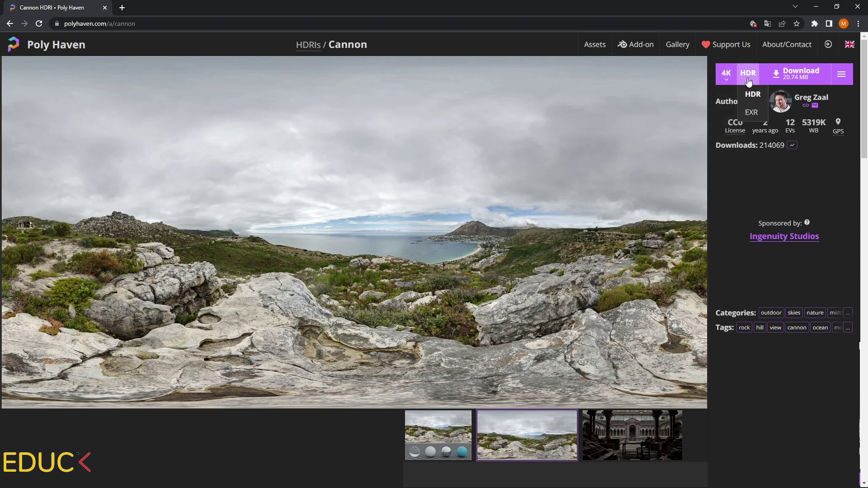
pyautogui.click(749, 81)
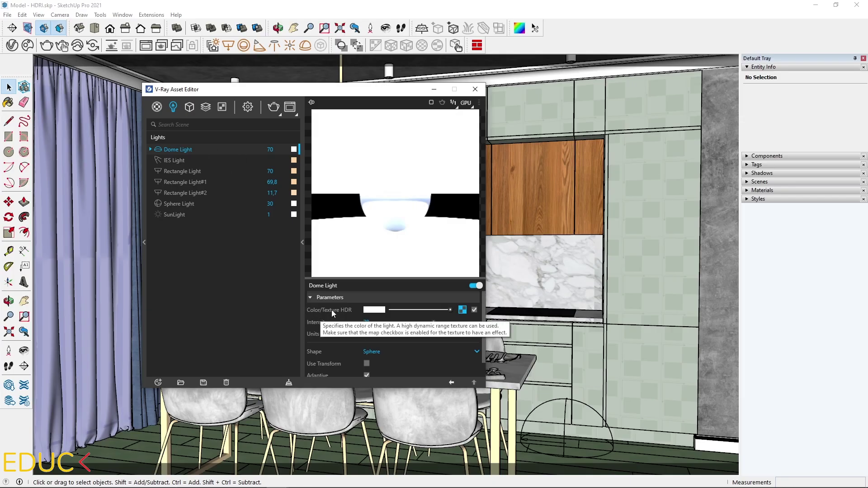
# Switch to SketchUp and load cannon_4k.hdr as the dome light's Color/Texture HDR bitmap.
pyautogui.click(462, 310)
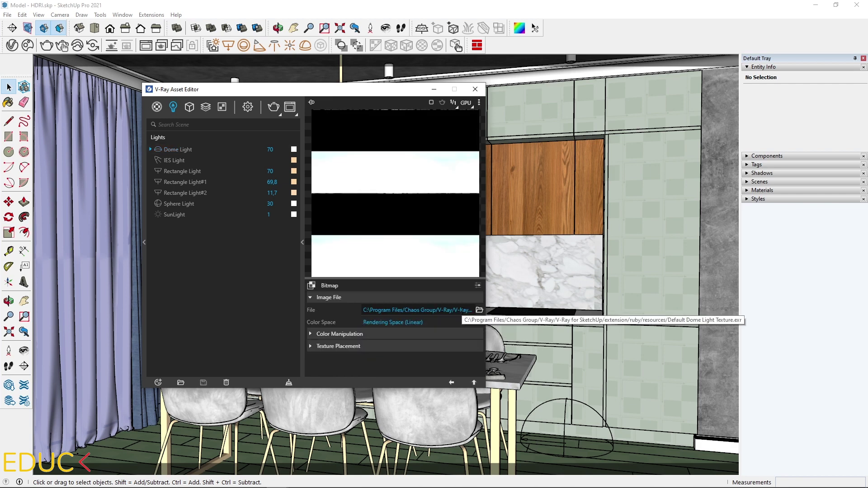
pyautogui.click(479, 310)
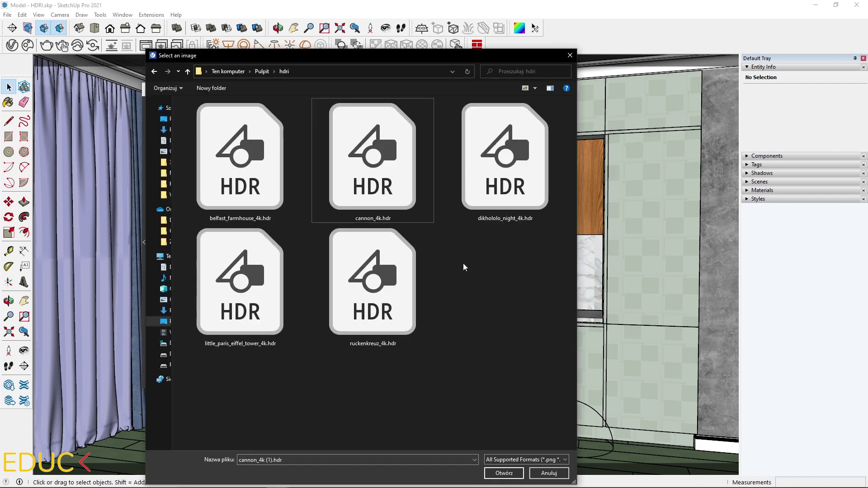
pyautogui.doubleClick(392, 176)
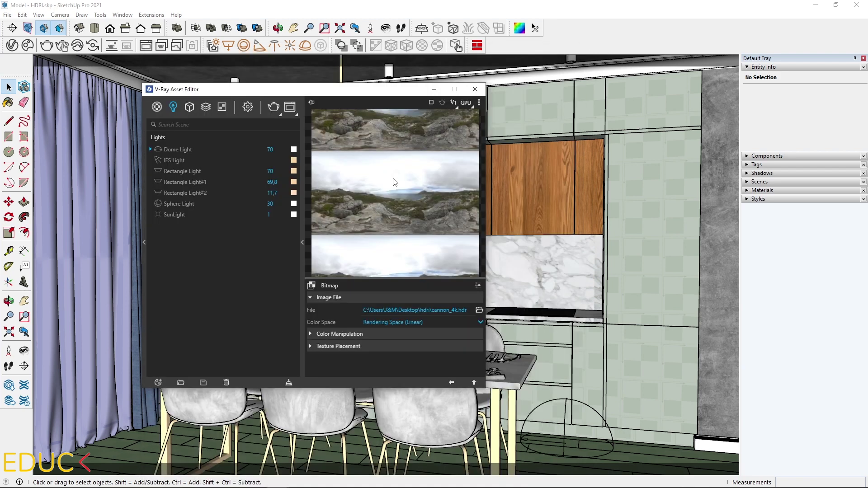
pyautogui.click(451, 382)
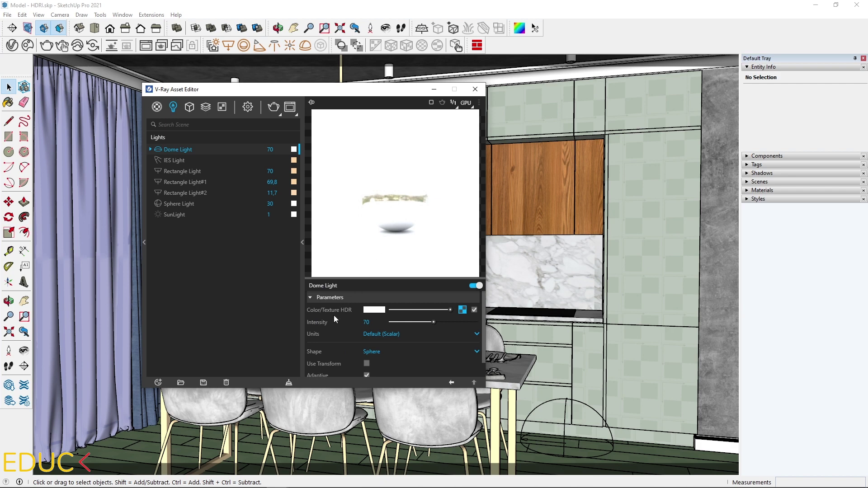
# Review the horizontal and vertical rotation settings in the texture placement of the dome light's bitmap.
pyautogui.click(462, 310)
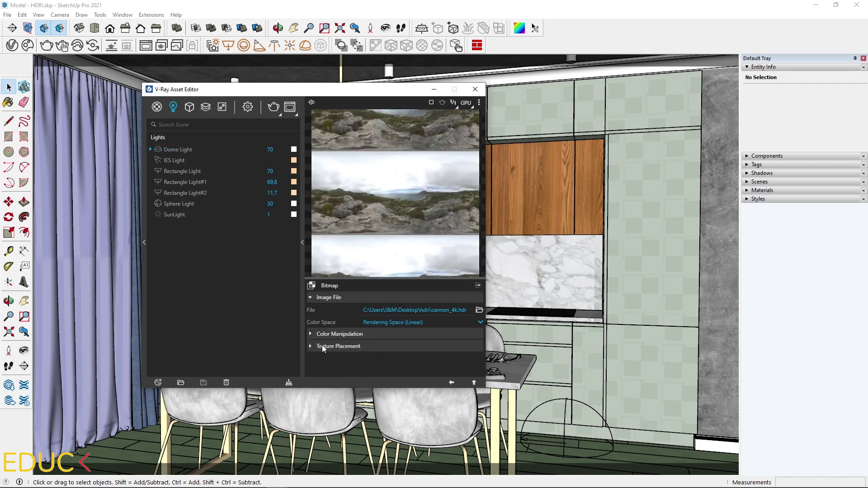
pyautogui.click(322, 345)
pyautogui.scroll(-3, 322, 345)
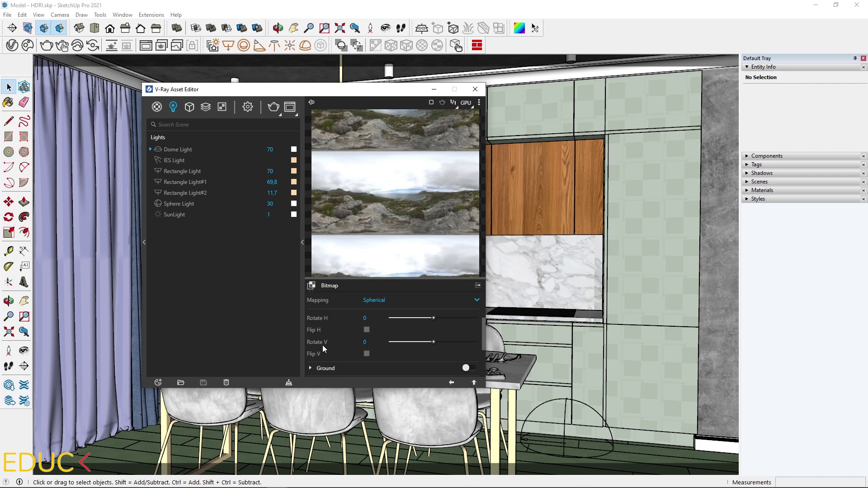
pyautogui.scroll(-1, 322, 345)
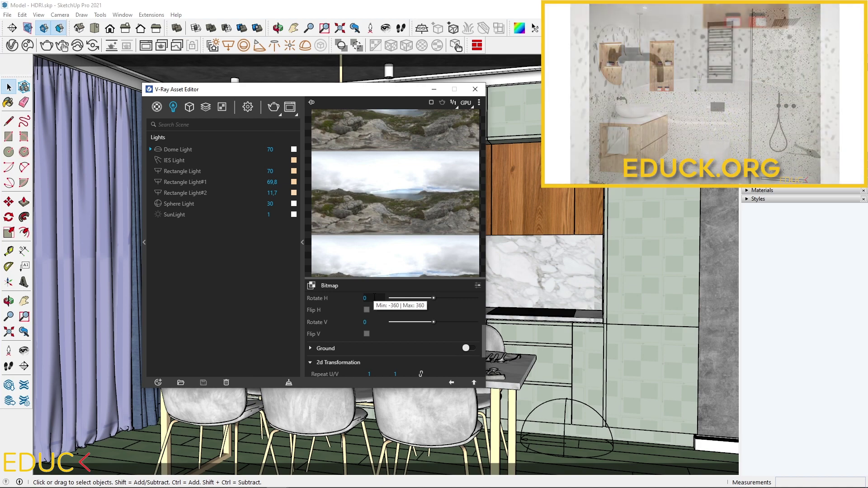
pyautogui.click(451, 383)
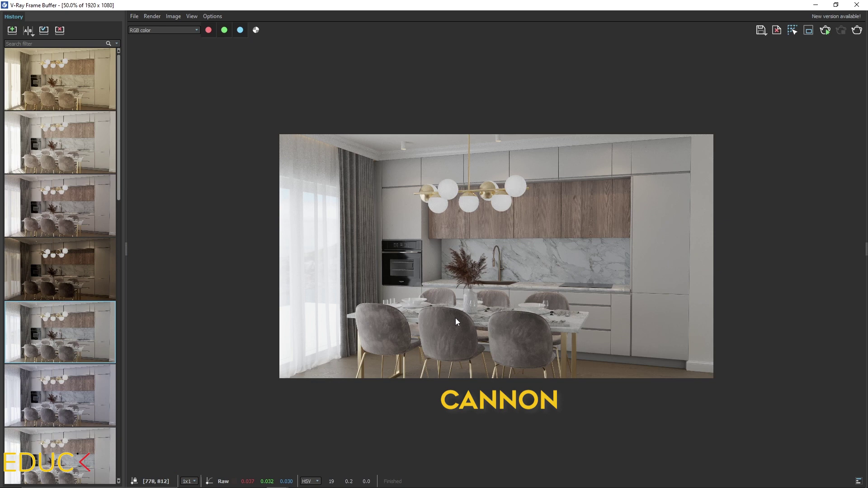
# Replace the dome light's HDR texture with ruckenkreuz_4k.hdr.
pyautogui.moveTo(93, 338)
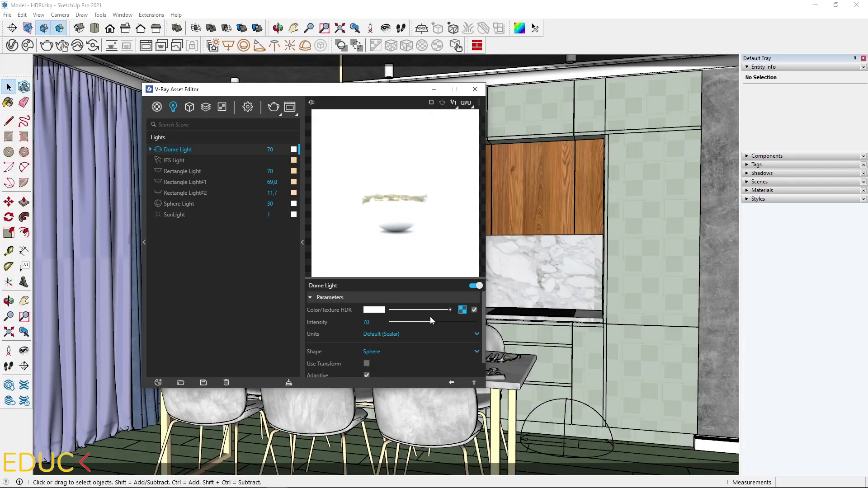
pyautogui.click(462, 310)
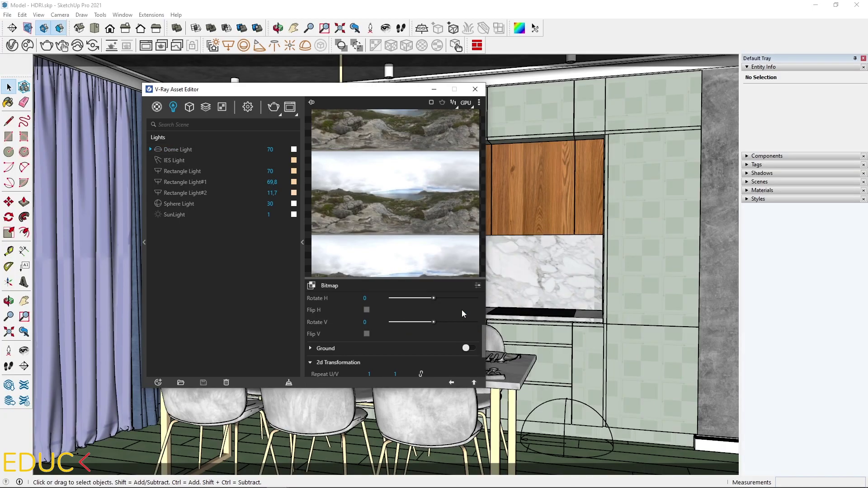
pyautogui.scroll(3, 462, 313)
pyautogui.click(474, 310)
pyautogui.click(357, 275)
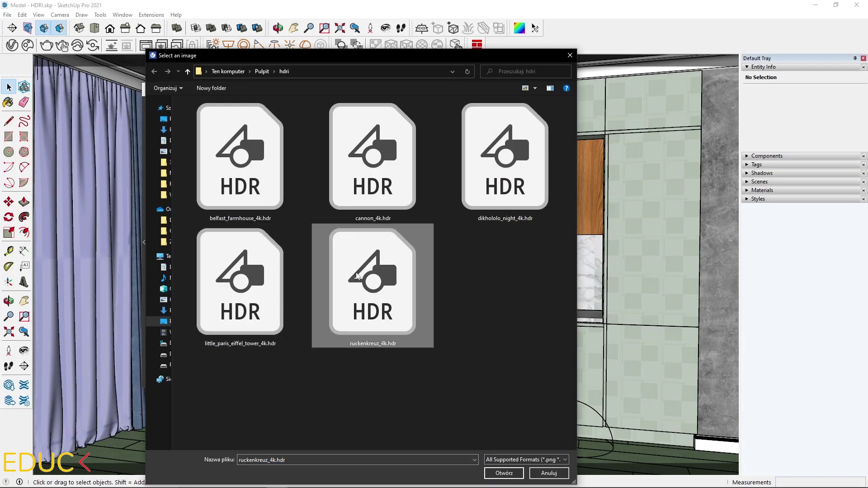
pyautogui.doubleClick(357, 276)
pyautogui.click(452, 382)
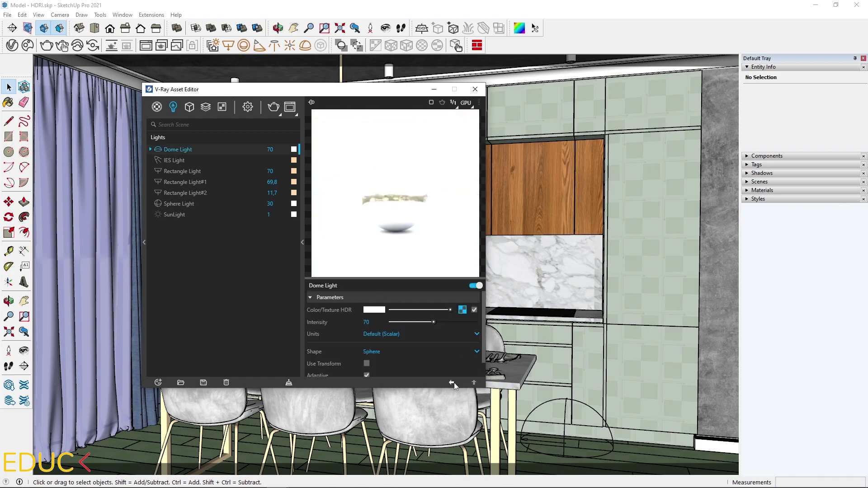
# Compare the Ruckenkreuz render with the Cannon render in the V-Ray Frame Buffer using an A/B split.
pyautogui.click(289, 107)
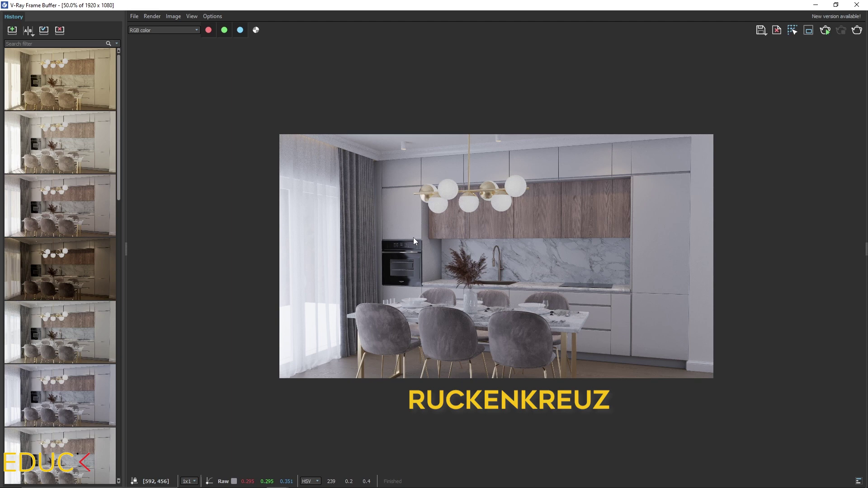
pyautogui.click(28, 30)
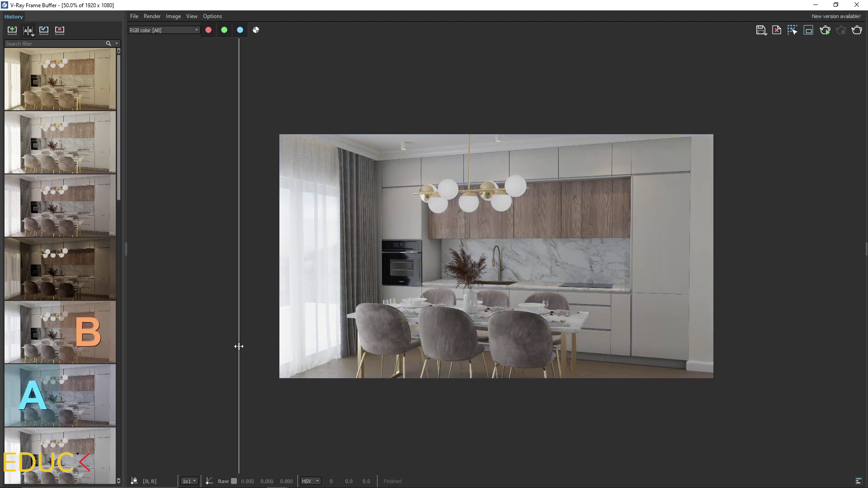
pyautogui.moveTo(240, 347); pyautogui.dragTo(791, 346)
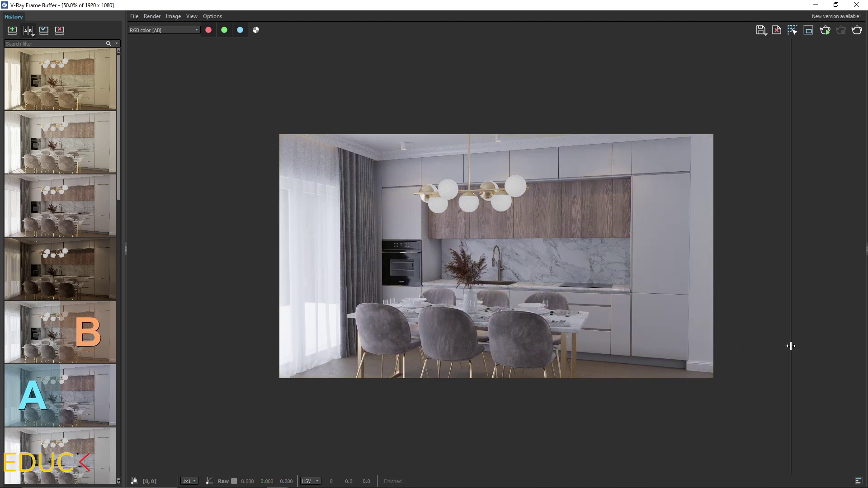
pyautogui.moveTo(791, 346); pyautogui.dragTo(720, 333)
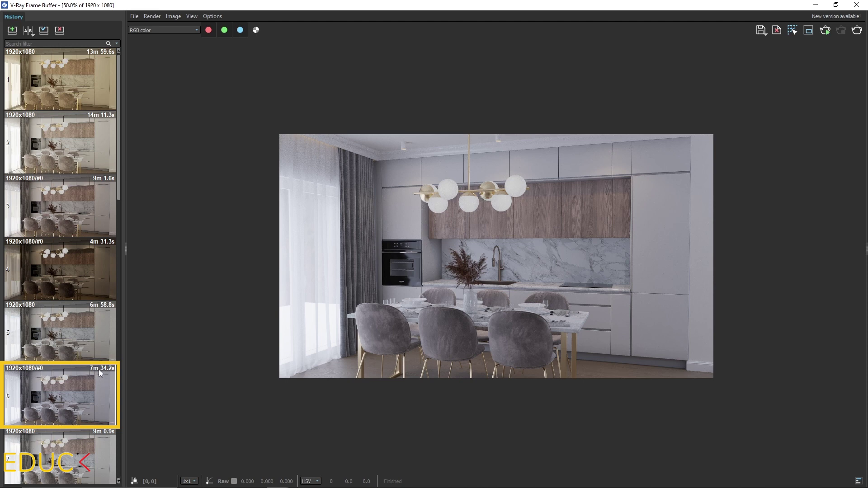
pyautogui.click(97, 334)
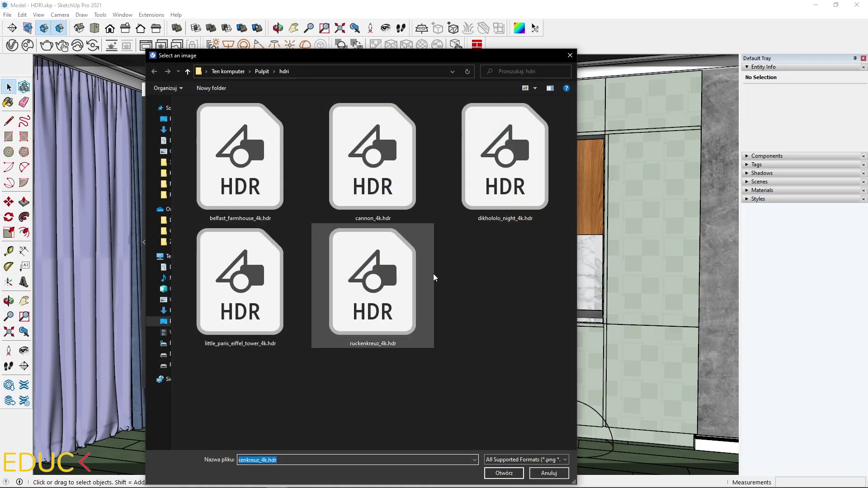
# Load belfast_farmhouse_4k.hdr as the dome light's texture and compare its render with the Ruckenkreuz render in an A/B split.
pyautogui.doubleClick(433, 276)
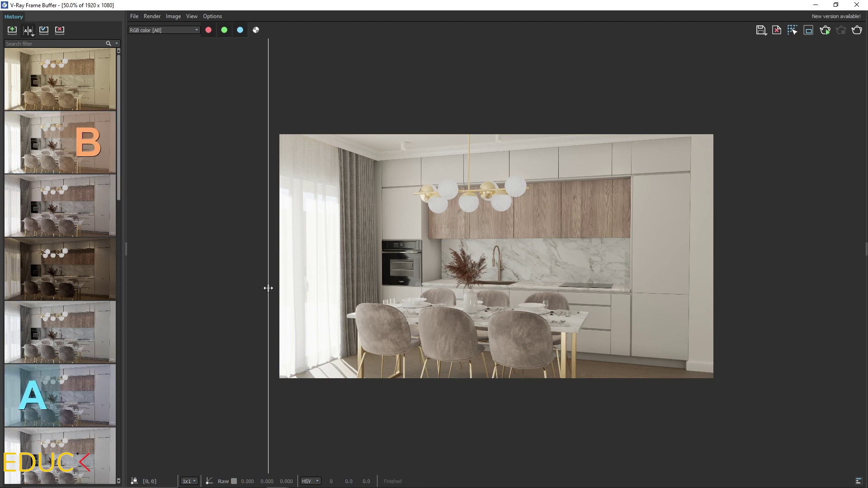
pyautogui.moveTo(267, 287); pyautogui.dragTo(473, 343)
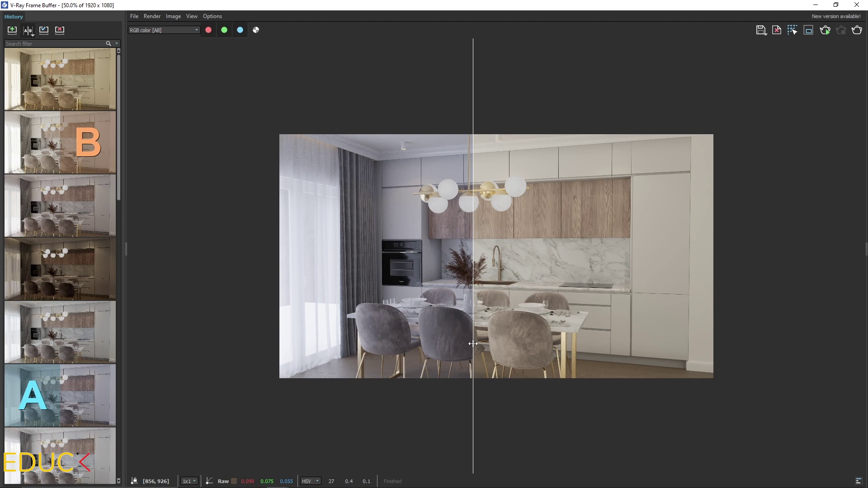
pyautogui.moveTo(473, 344); pyautogui.dragTo(262, 311)
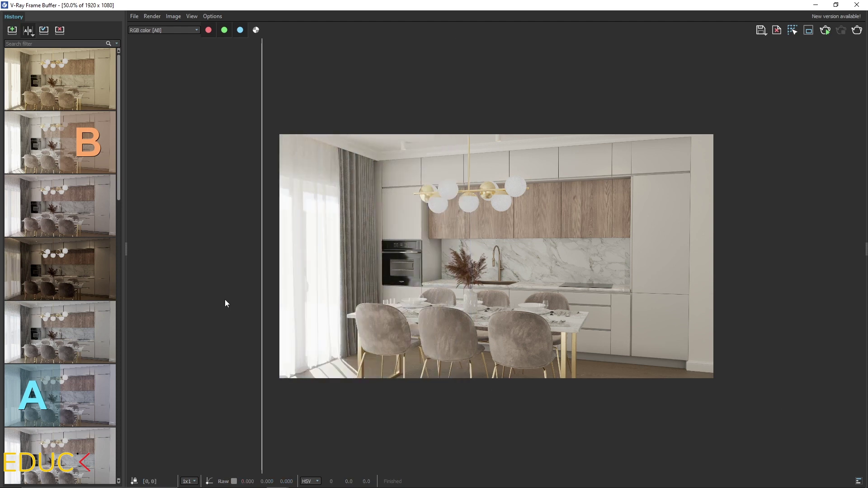
pyautogui.click(104, 163)
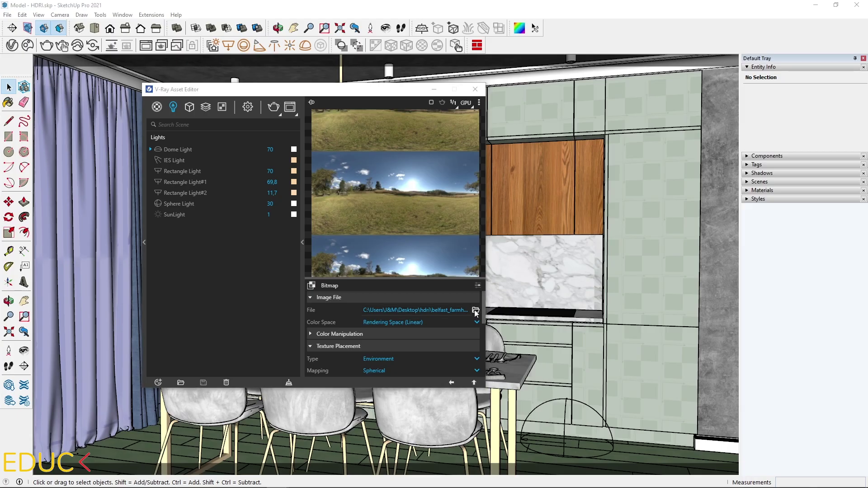
# Load little_paris_eiffel_tower_4k.hdr as the dome light's texture and compare its render with the Belfast Farmhouse render in an A/B split.
pyautogui.click(474, 310)
pyautogui.doubleClick(240, 282)
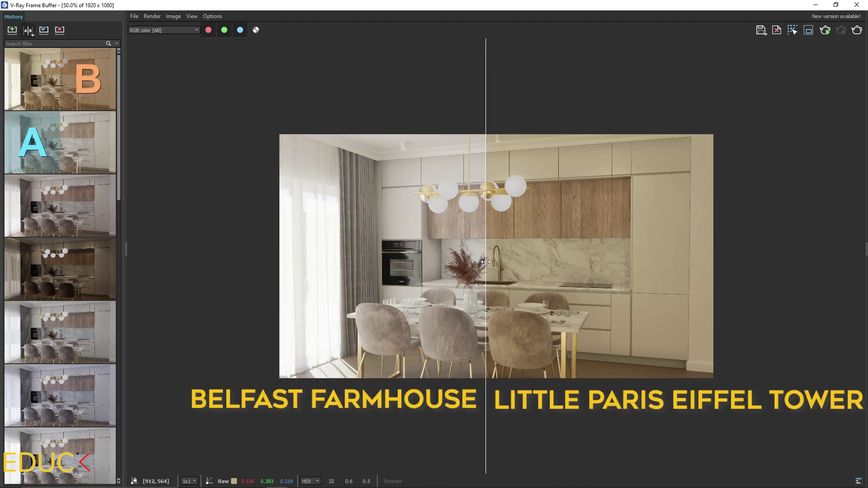
pyautogui.moveTo(486, 261); pyautogui.dragTo(508, 254)
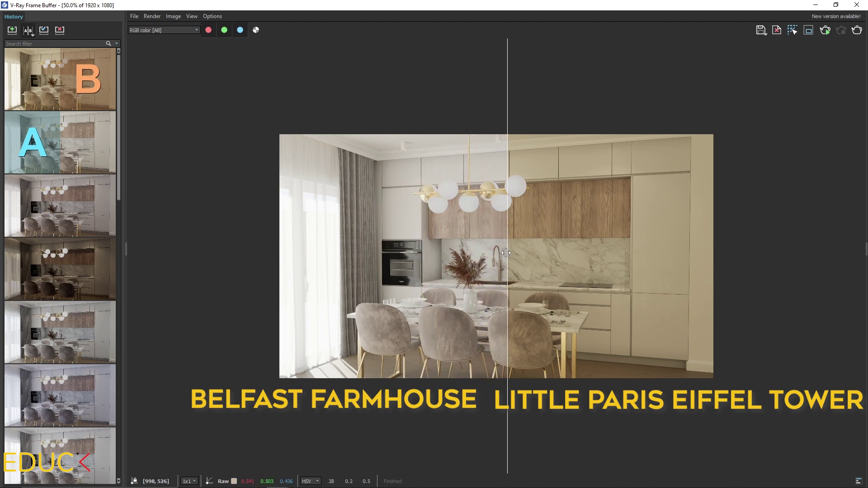
pyautogui.moveTo(506, 253); pyautogui.dragTo(471, 284)
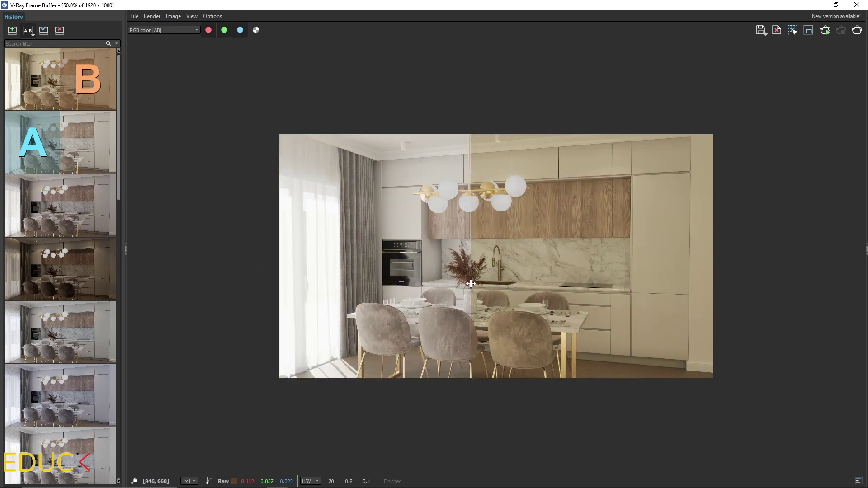
# Close the A/B comparison, load the Dikhololo Night HDR as the dome light's texture, and render the kitchen.
pyautogui.click(28, 30)
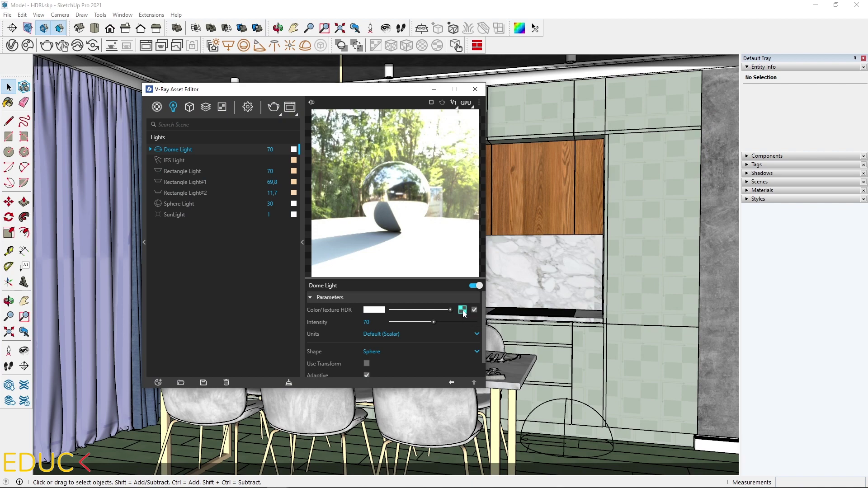
pyautogui.click(465, 312)
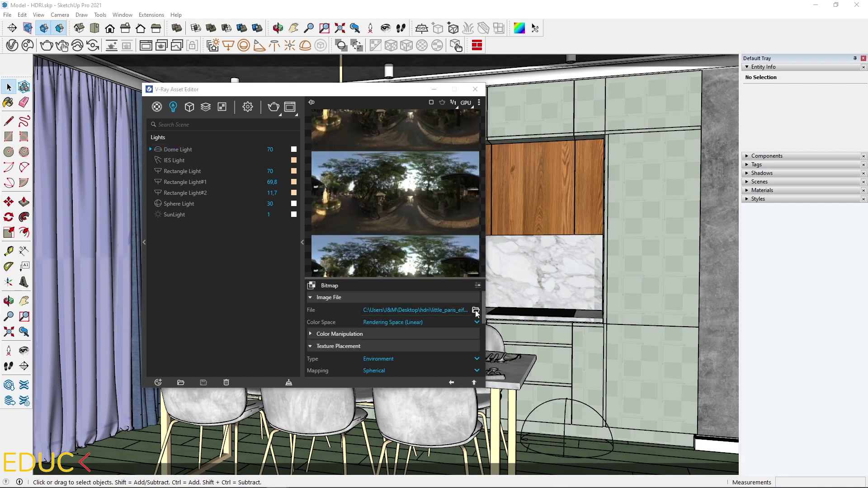
pyautogui.click(475, 310)
pyautogui.click(452, 383)
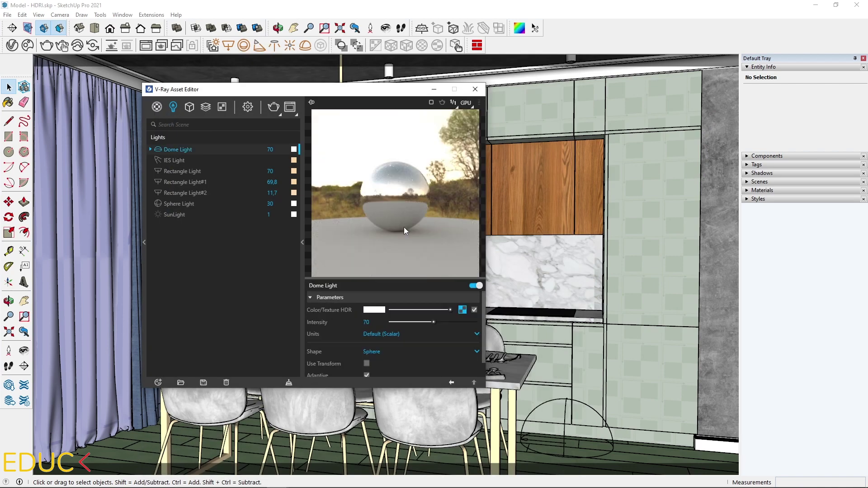
pyautogui.click(274, 107)
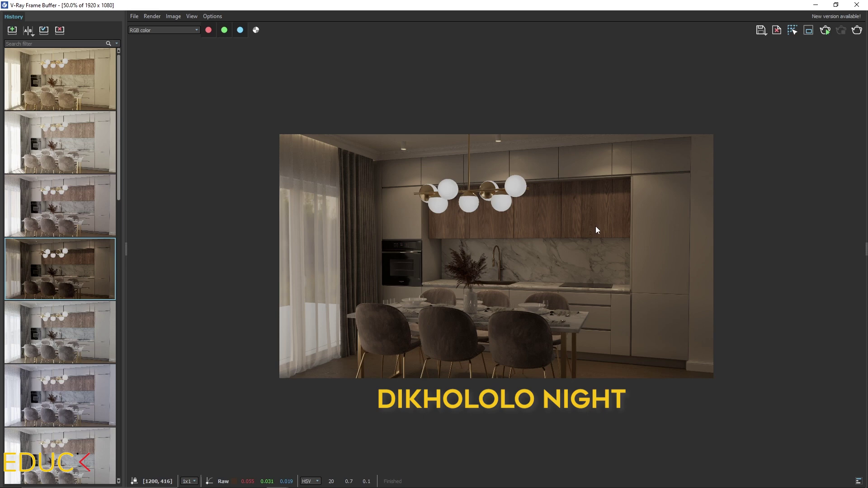
# Show the render's LightMix settings and enable Rectangle Light 10, Rectangle Light 9 and Rectangle Light#2 8.
pyautogui.moveTo(864, 246); pyautogui.dragTo(781, 245)
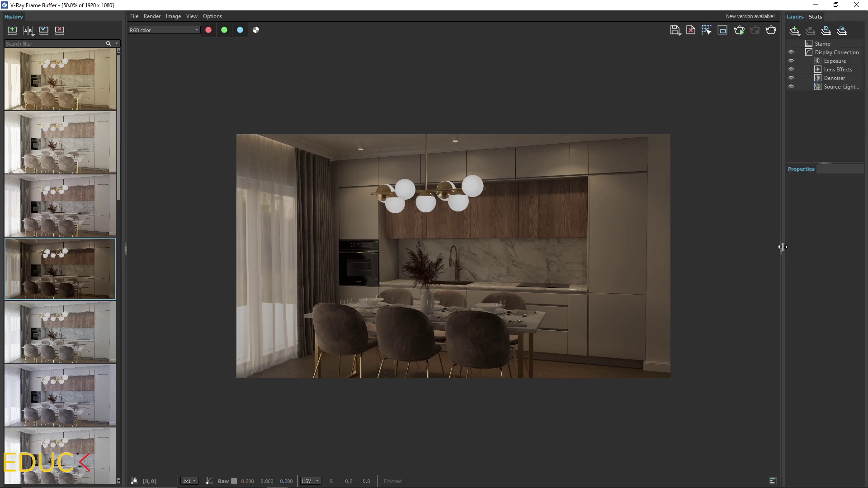
pyautogui.click(840, 87)
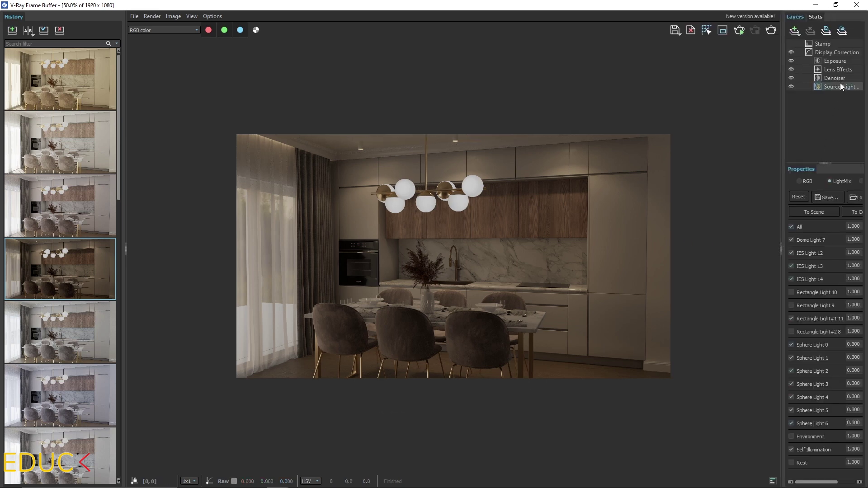
pyautogui.click(791, 292)
pyautogui.click(793, 306)
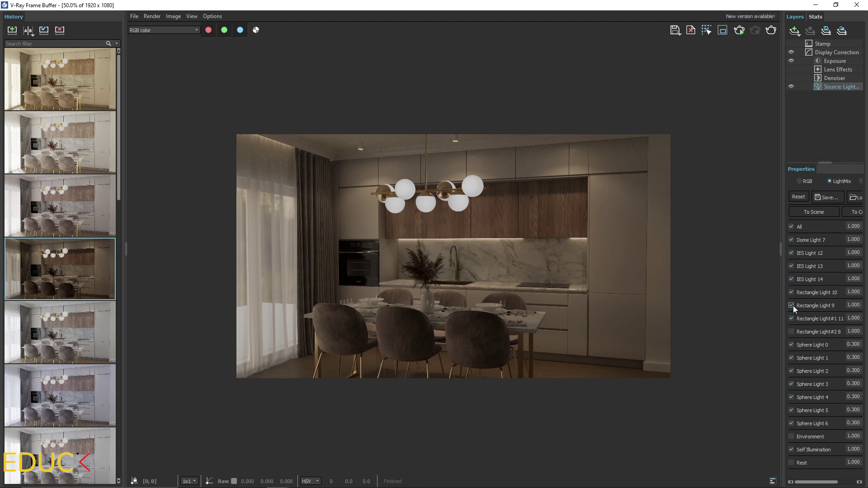
pyautogui.click(791, 331)
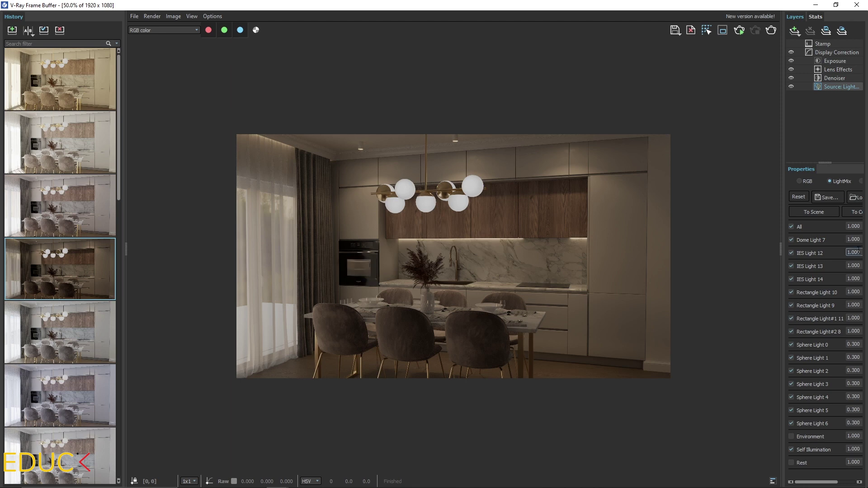
# Set the LightMix intensity of Sphere Lights 1 through 6 to 1.
pyautogui.click(854, 357)
pyautogui.write('1')
pyautogui.press('Tab')
pyautogui.write('1')
pyautogui.press('Tab')
pyautogui.write('1')
pyautogui.press('Tab')
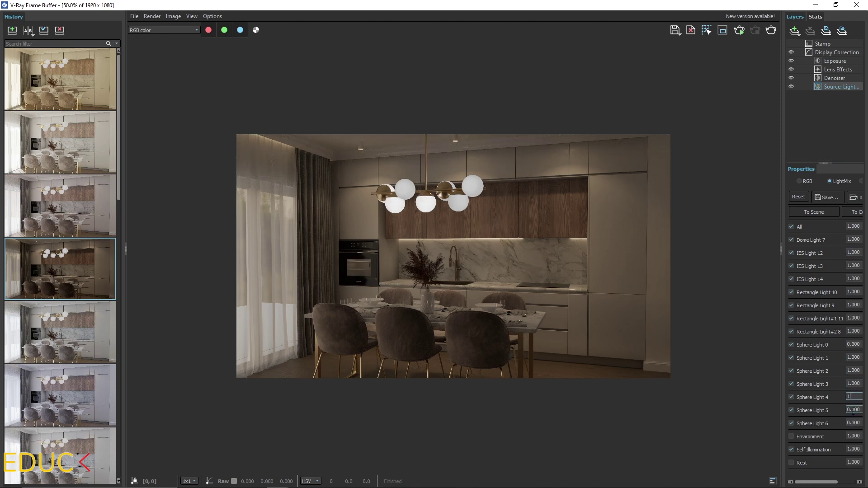
pyautogui.write('1')
pyautogui.press('Tab')
pyautogui.write('1')
pyautogui.press('Tab')
# Set the LightMix intensity of IES Lights 12, 13 and 14 to 2.
pyautogui.click(853, 252)
pyautogui.write('2')
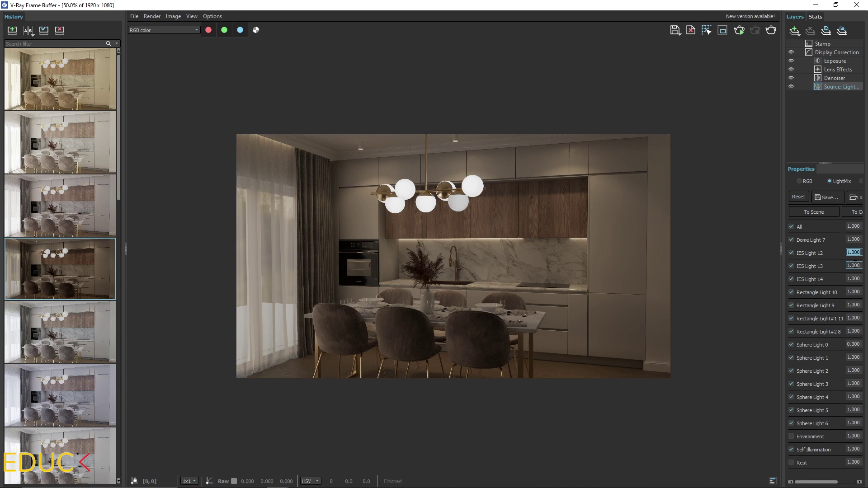
pyautogui.press('Tab')
pyautogui.write('2')
pyautogui.press('Tab')
pyautogui.write('2')
pyautogui.press('Tab')
pyautogui.write('2')
pyautogui.press('Tab')
pyautogui.write('2')
pyautogui.press('Tab')
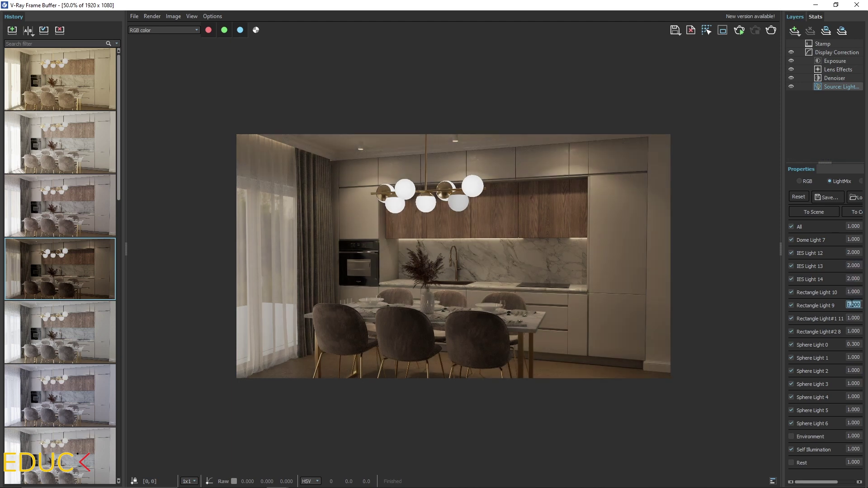
# Set Rectangle Light 9's LightMix intensity to 2 and slightly raise the render's exposure in the Exposure layer.
pyautogui.write('2')
pyautogui.press('Tab')
pyautogui.write('2')
pyautogui.press('Tab')
pyautogui.click(843, 61)
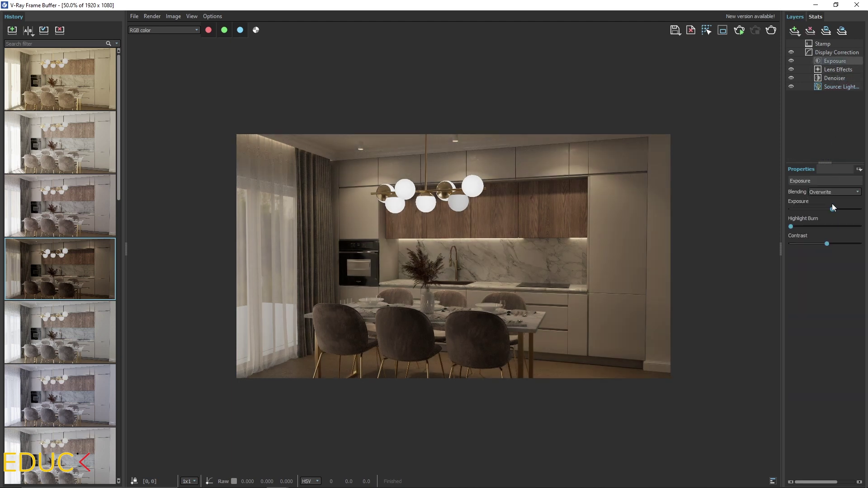
pyautogui.moveTo(831, 208); pyautogui.dragTo(836, 208)
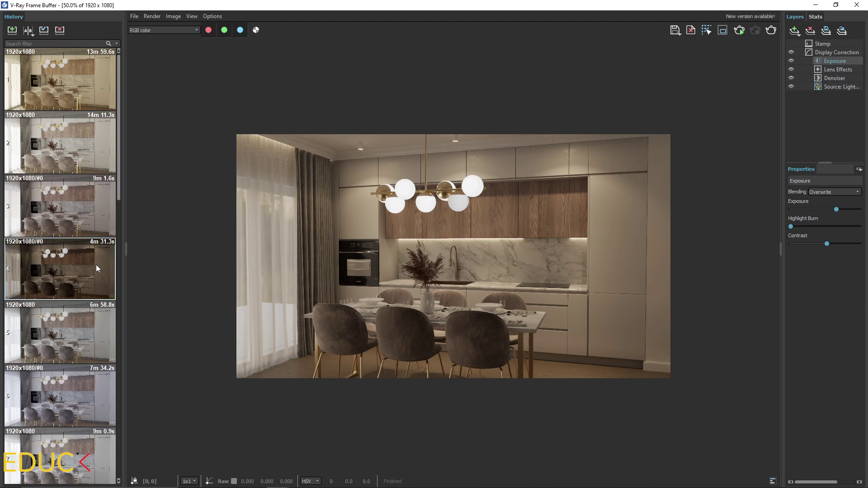
# Review the Cannon, Ruckenkreuz, Belfast Farmhouse, Little Paris Eiffel Tower and Dikhololo Night renders one after another in the render history.
pyautogui.click(68, 334)
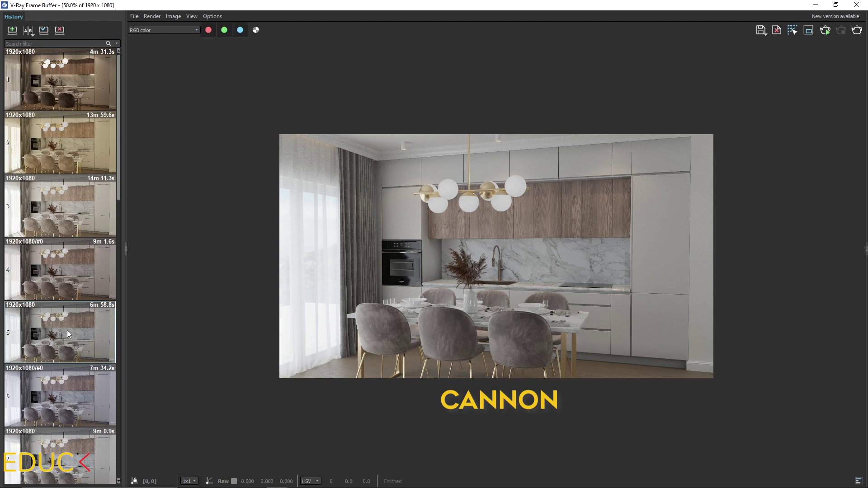
pyautogui.click(62, 395)
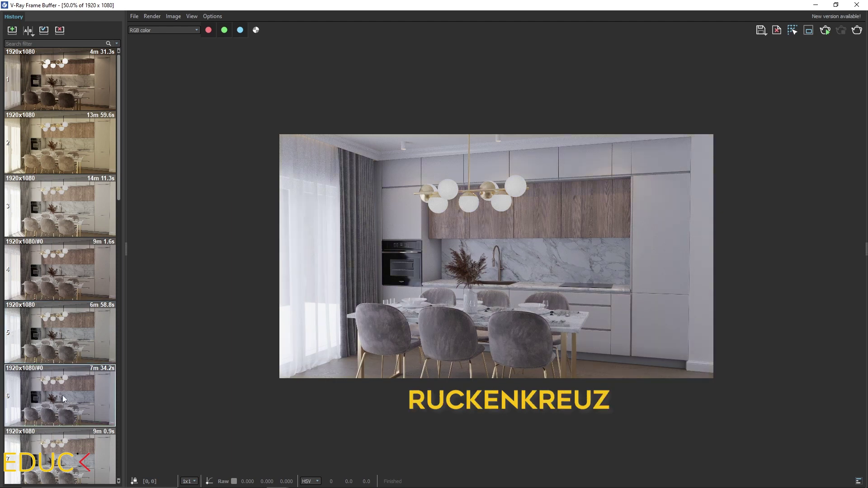
pyautogui.click(62, 198)
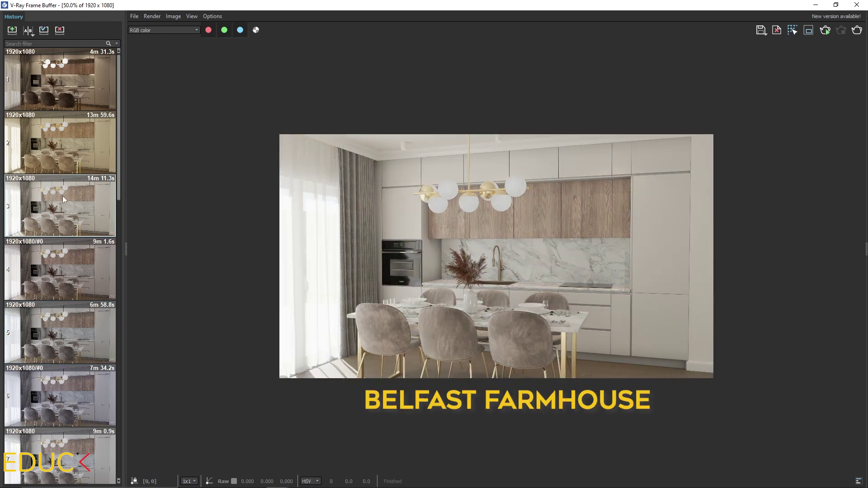
pyautogui.click(57, 145)
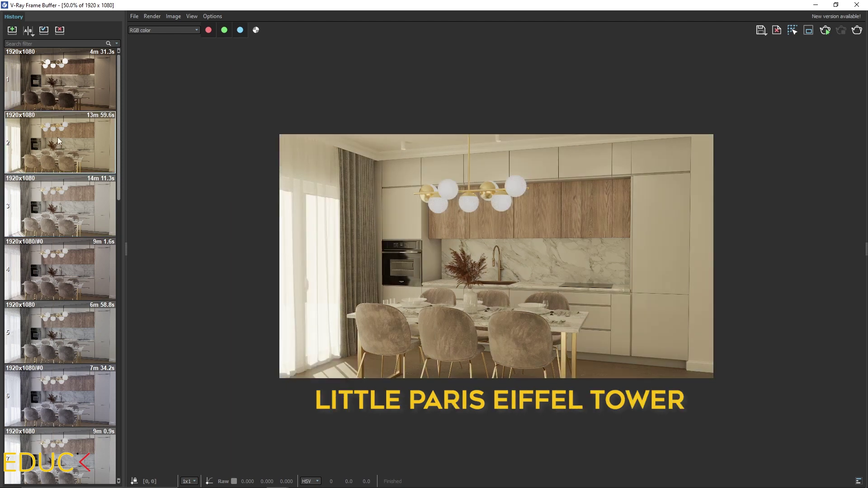
pyautogui.click(64, 81)
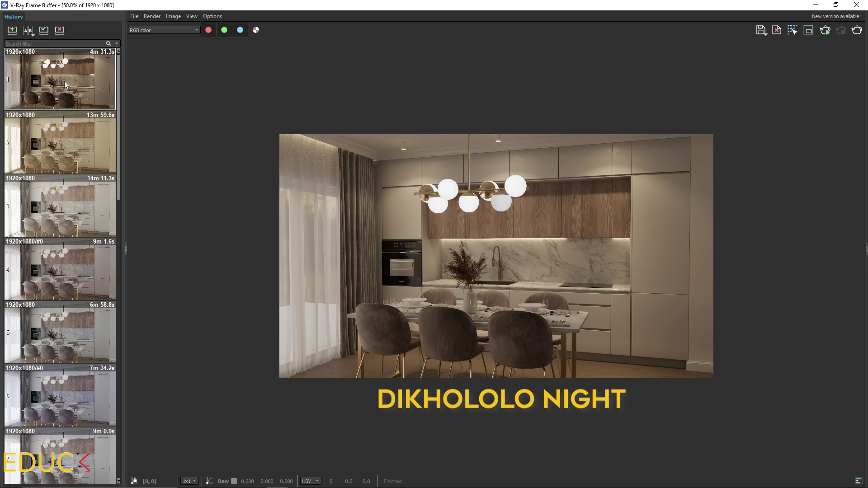